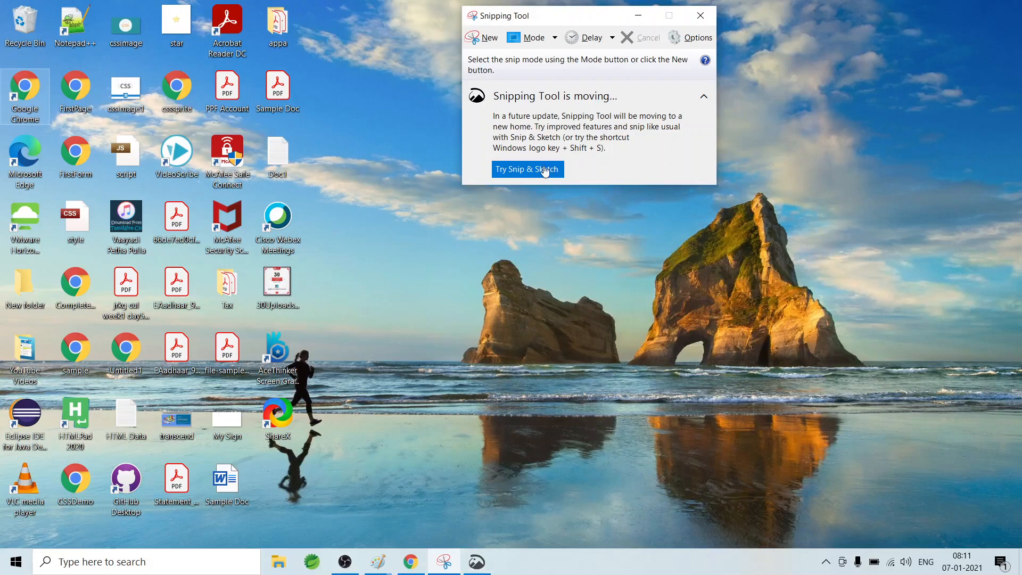
# Switch to Snip & Sketch and capture a new rectangular snip of the rock formations on the desktop wallpaper.
pyautogui.click(475, 563)
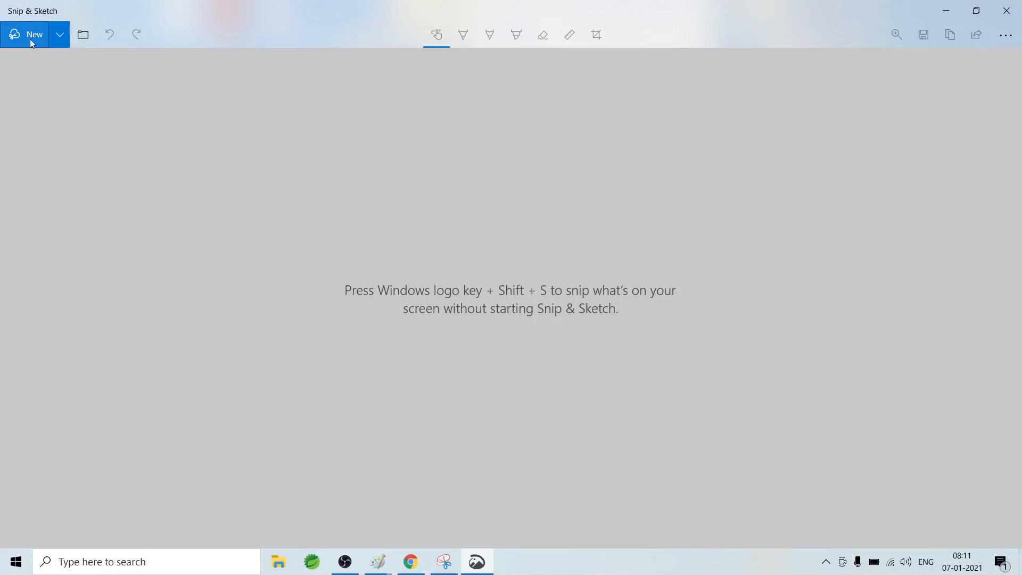
pyautogui.click(59, 37)
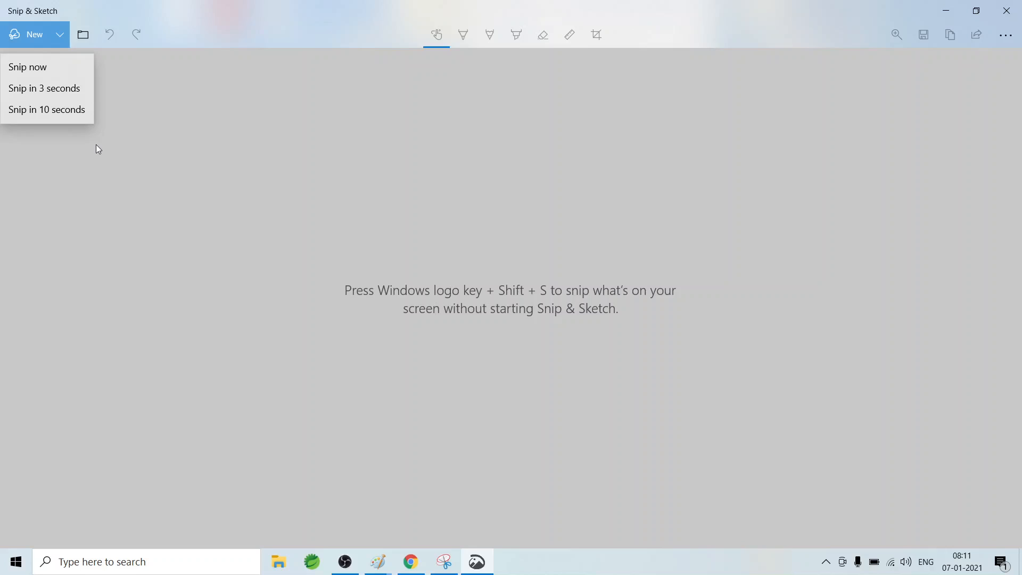
pyautogui.click(18, 36)
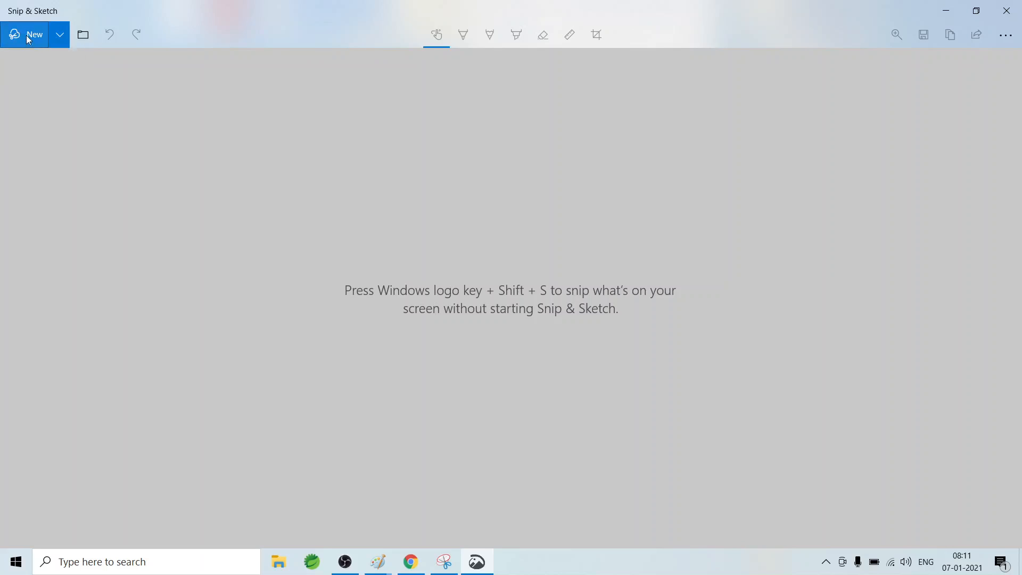
pyautogui.click(26, 35)
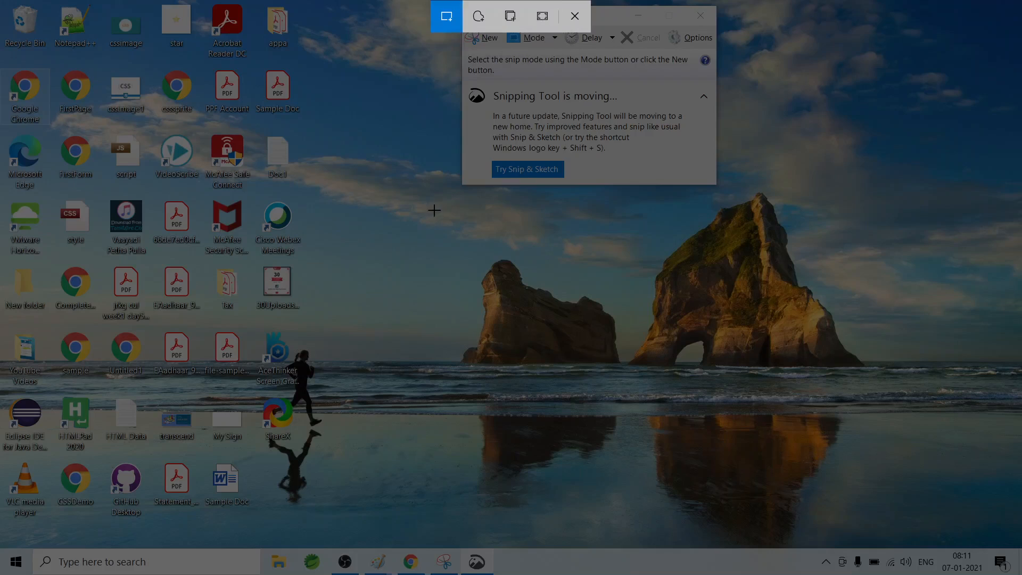
pyautogui.moveTo(423, 200)
pyautogui.mouseDown()
pyautogui.moveTo(841, 241)
pyautogui.moveTo(947, 299)
pyautogui.moveTo(939, 537)
pyautogui.mouseUp()
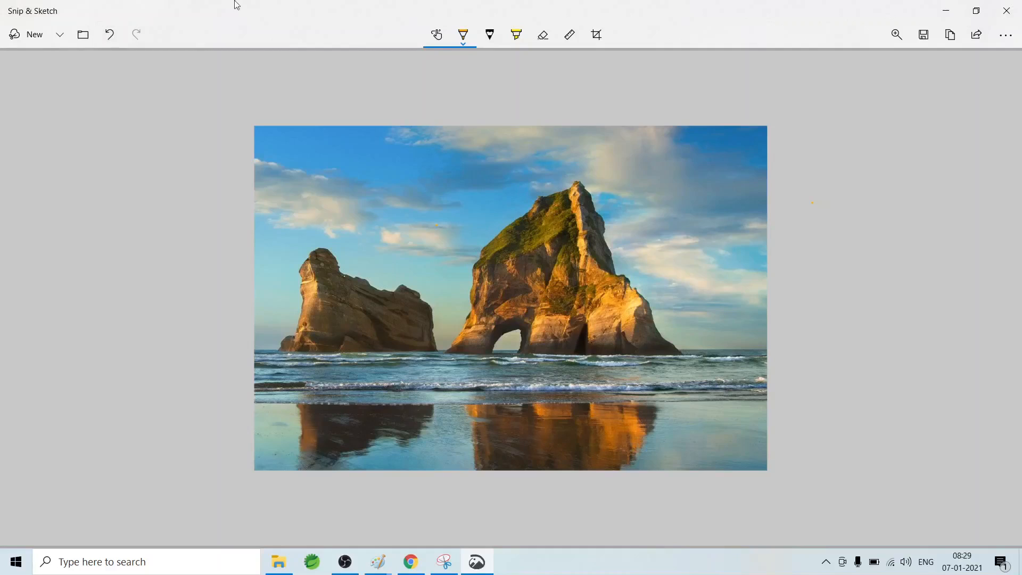
# Show the ruler over the snip and rotate it to 7°.
pyautogui.click(444, 37)
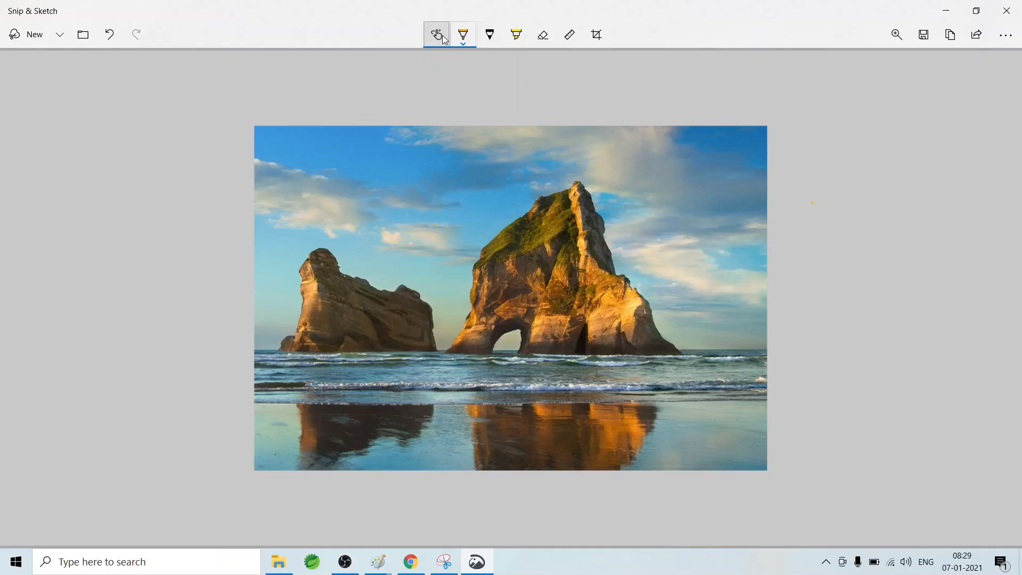
pyautogui.click(570, 37)
pyautogui.click(571, 38)
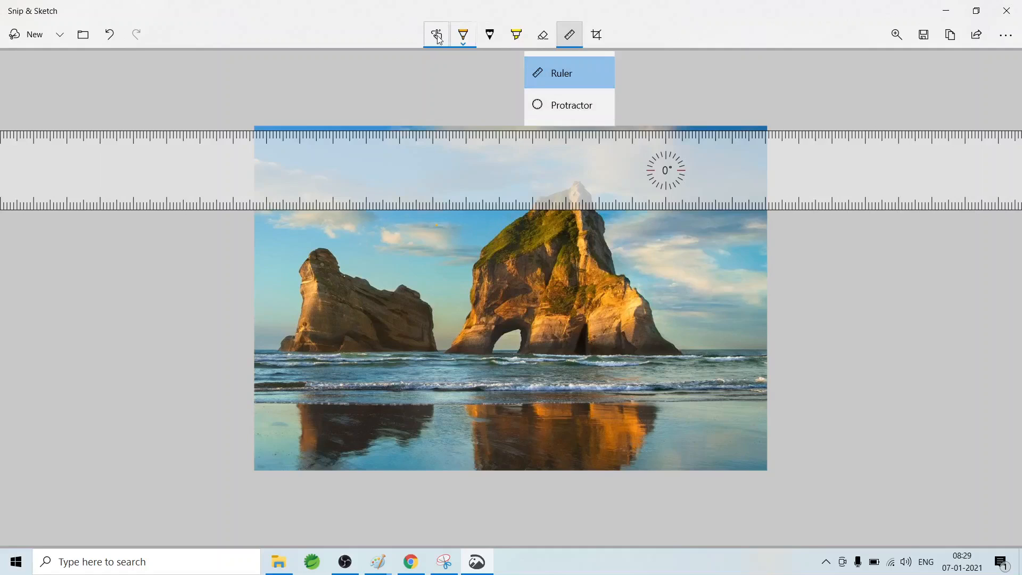
pyautogui.click(515, 155)
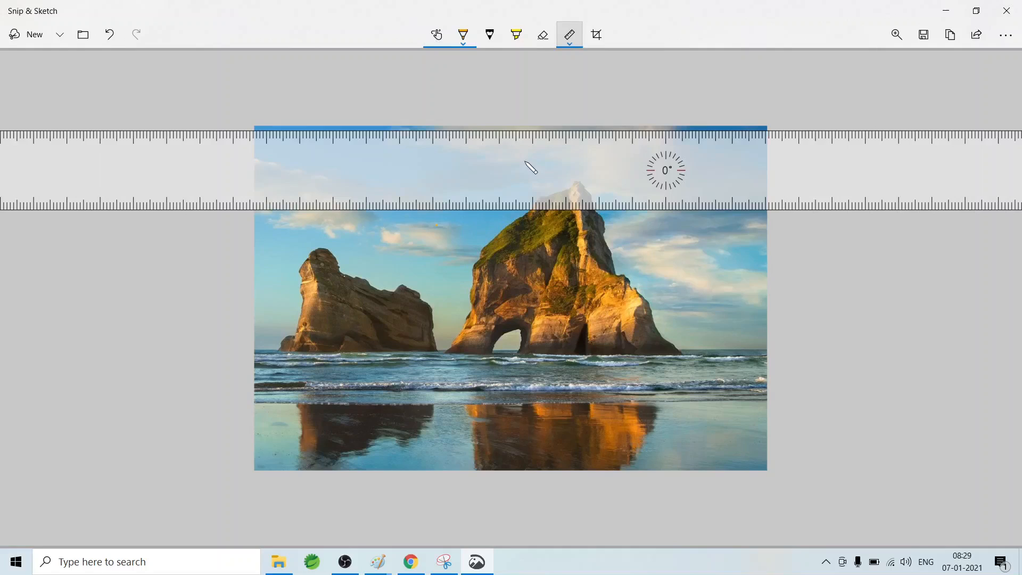
pyautogui.scroll(15, 518, 161)
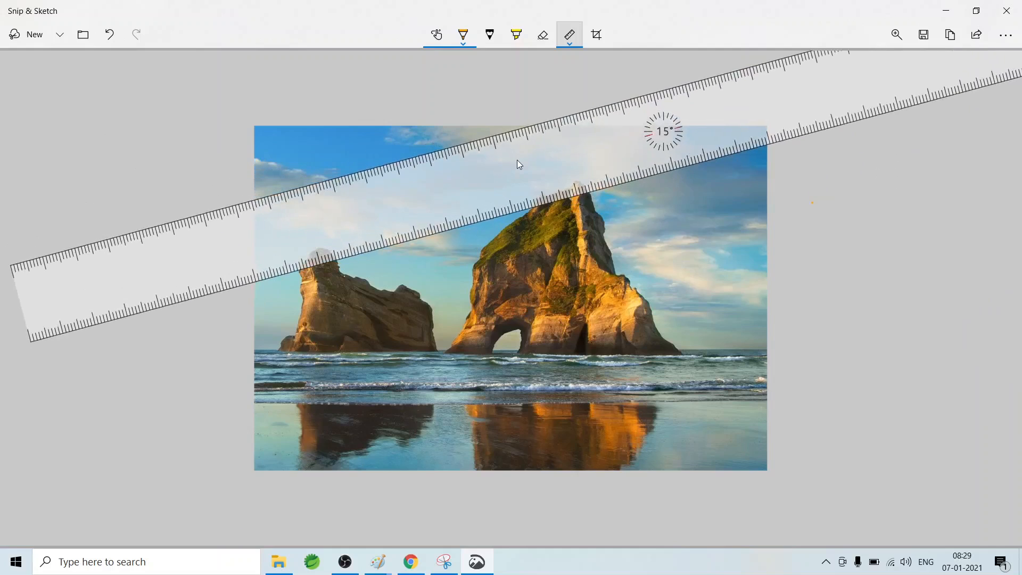
pyautogui.scroll(-7, 517, 161)
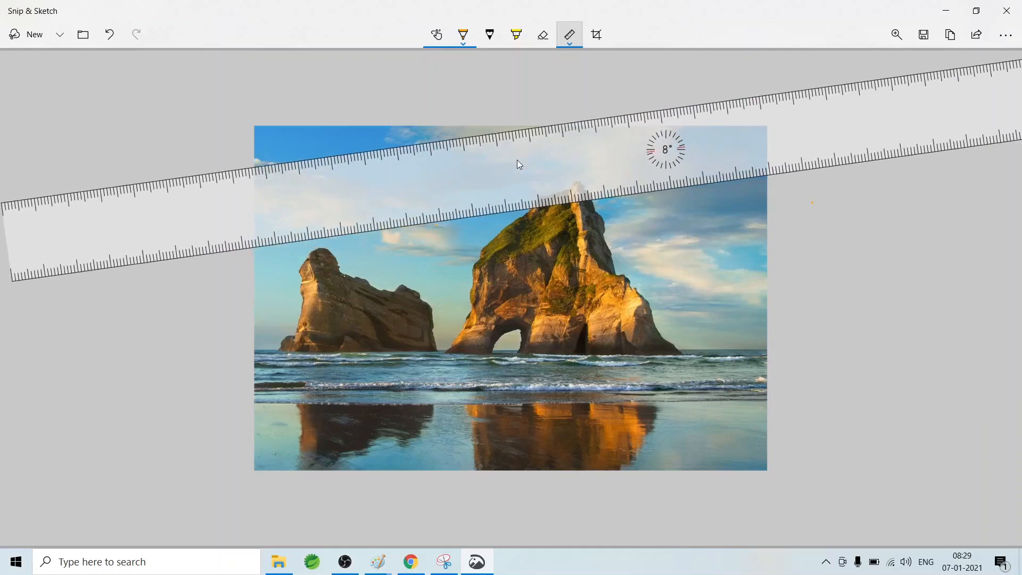
pyautogui.scroll(-2, 517, 161)
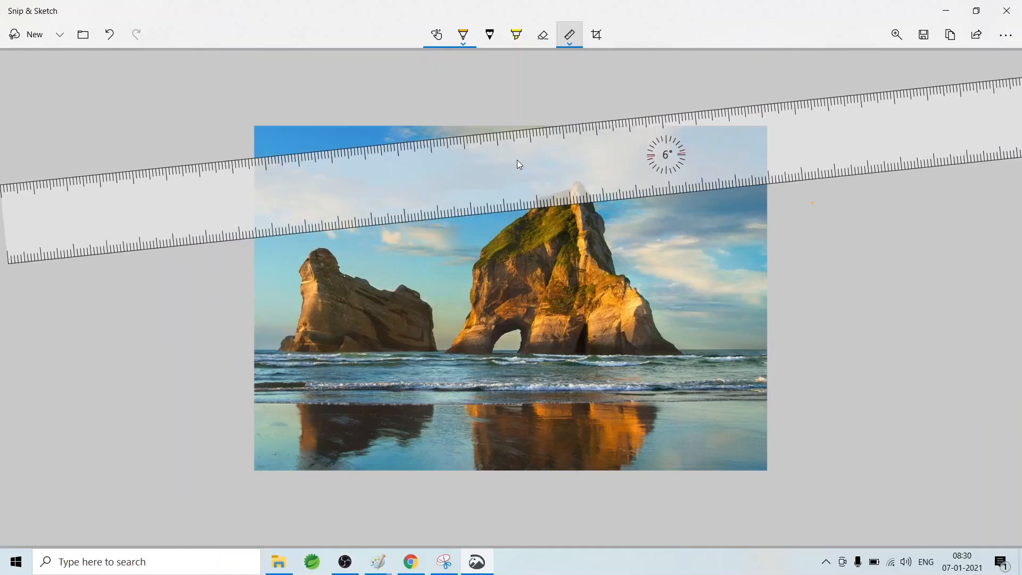
pyautogui.scroll(1, 517, 161)
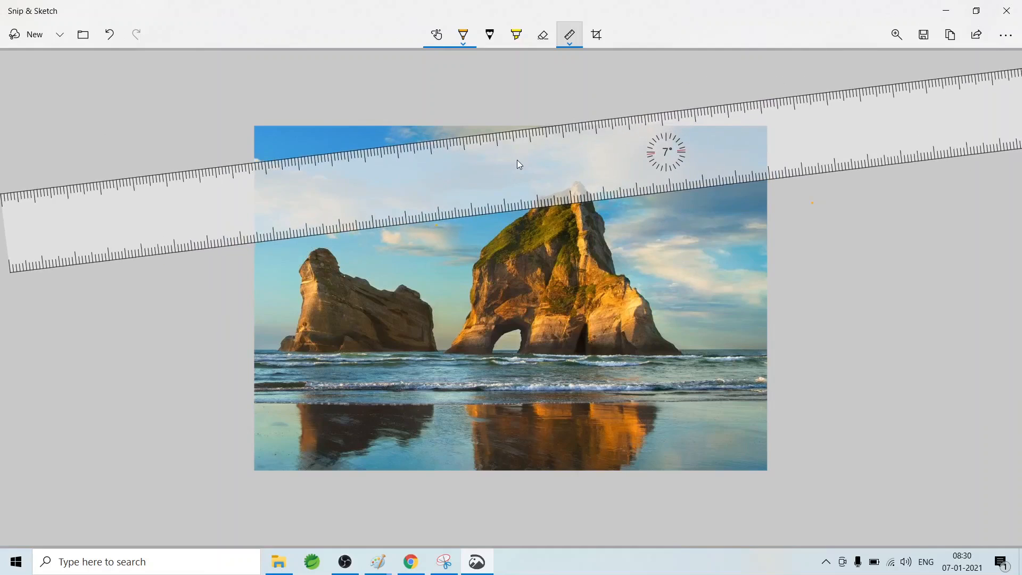
# Move the tilted ruler up off the picture.
pyautogui.click(569, 35)
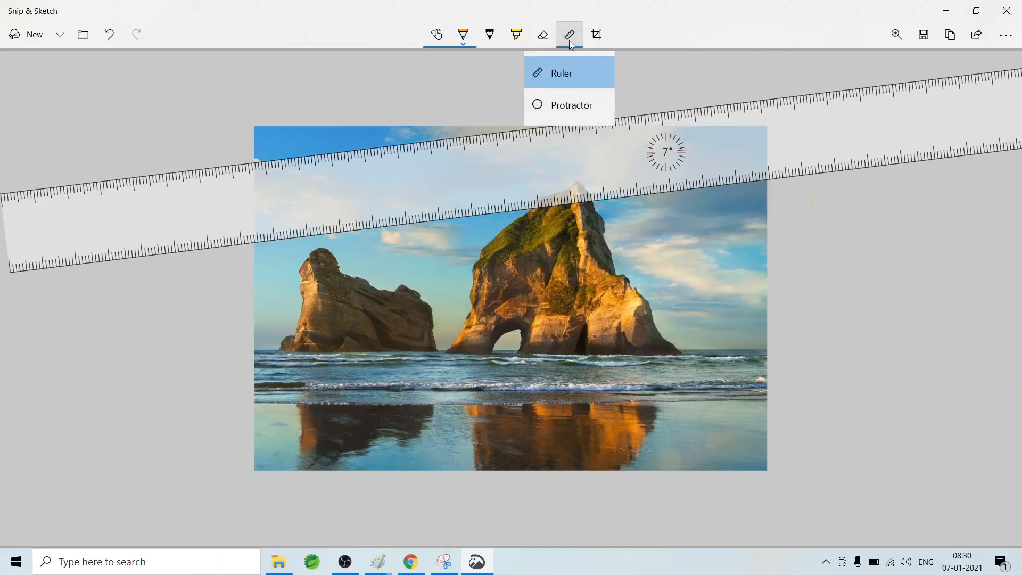
pyautogui.click(568, 25)
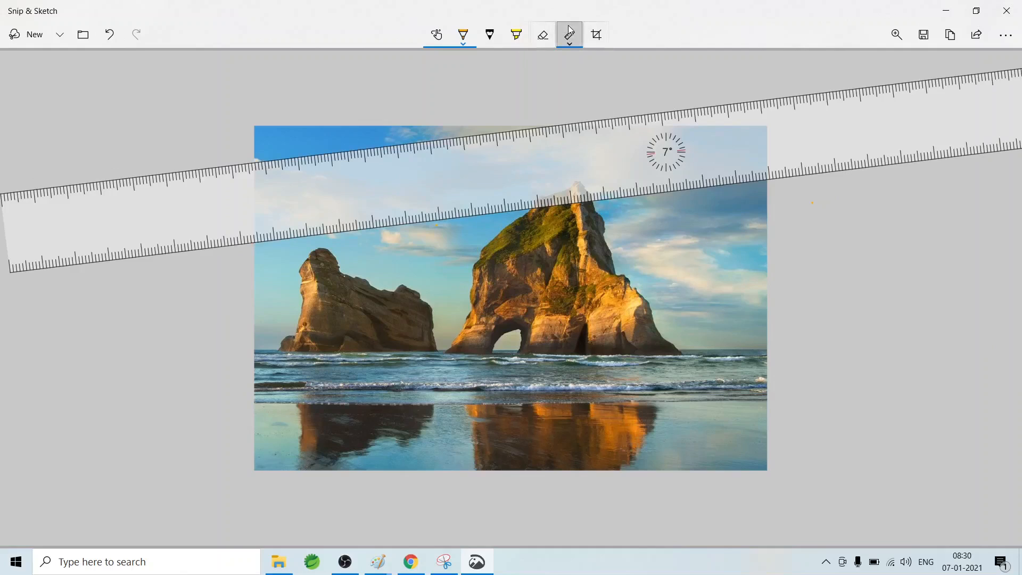
pyautogui.click(567, 25)
pyautogui.click(568, 24)
pyautogui.click(568, 24)
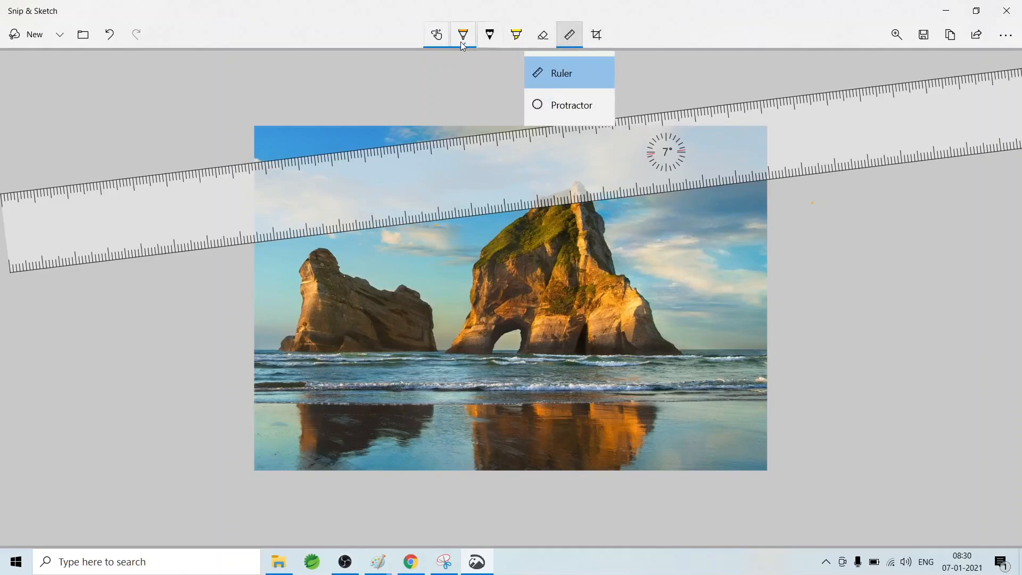
pyautogui.click(452, 170)
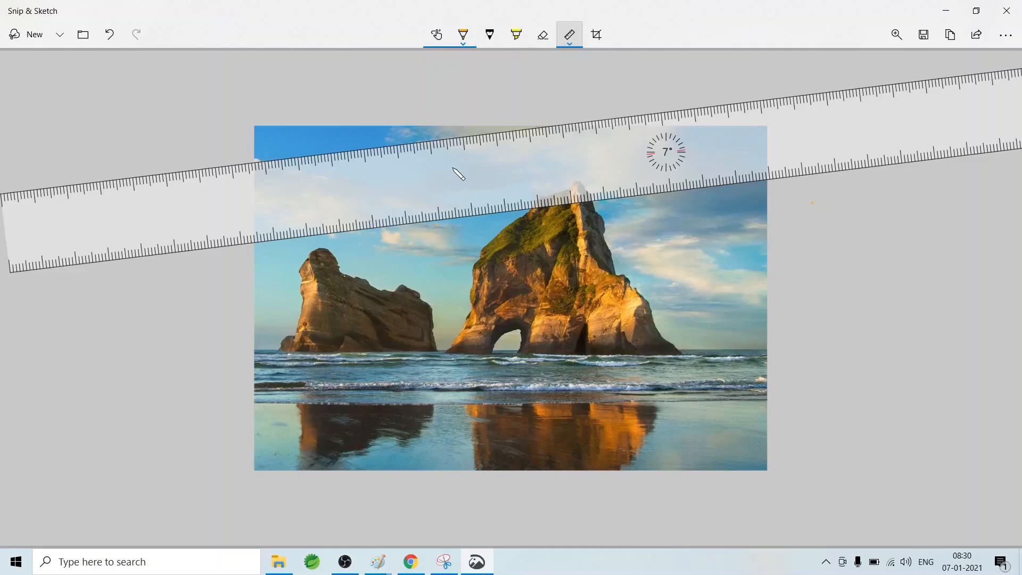
pyautogui.moveTo(458, 174); pyautogui.dragTo(491, 34)
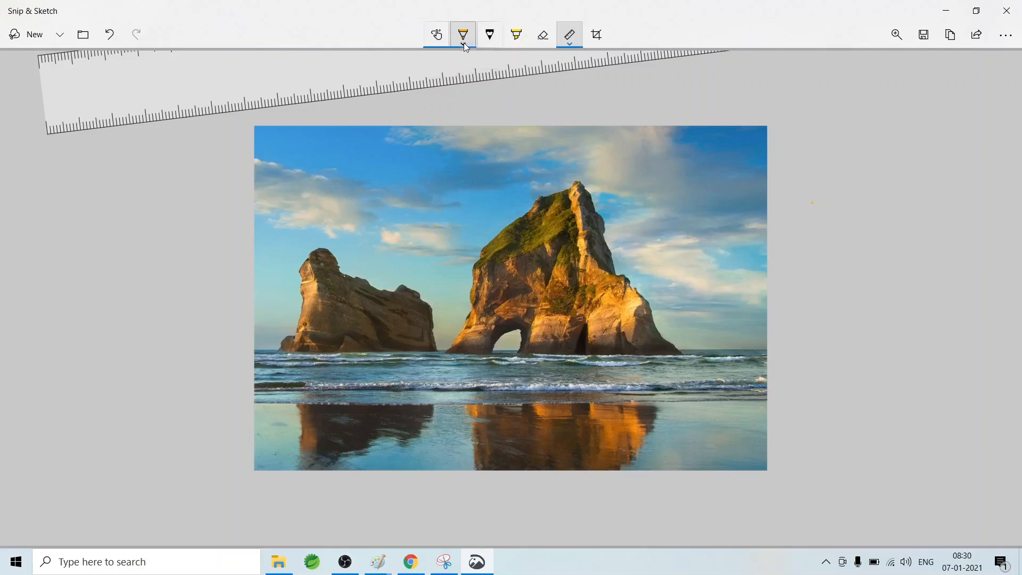
# Adjust the ballpoint pen's thickness slightly and undo the latest pen strokes.
pyautogui.click(464, 43)
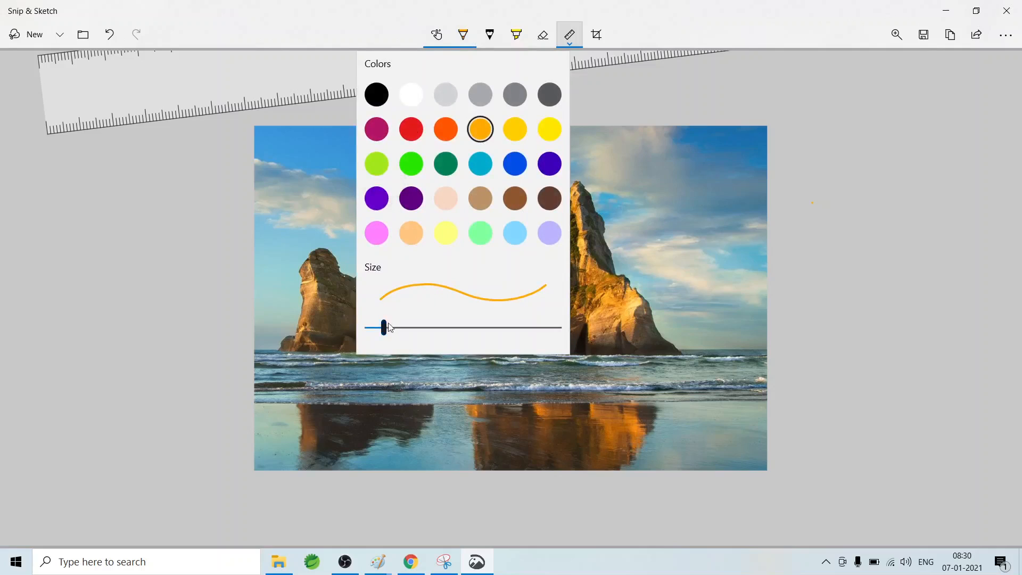
pyautogui.moveTo(384, 329)
pyautogui.mouseDown()
pyautogui.moveTo(510, 339)
pyautogui.moveTo(561, 329)
pyautogui.moveTo(388, 333)
pyautogui.mouseUp()
pyautogui.press('Escape')
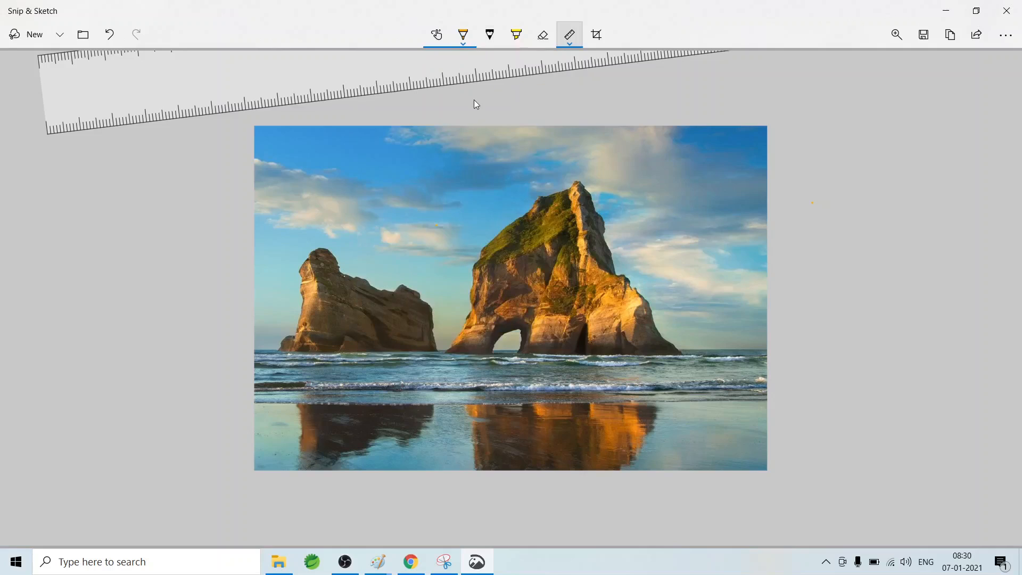
pyautogui.hotkey('ctrl', 'z')
pyautogui.hotkey('ctrl', 'z')
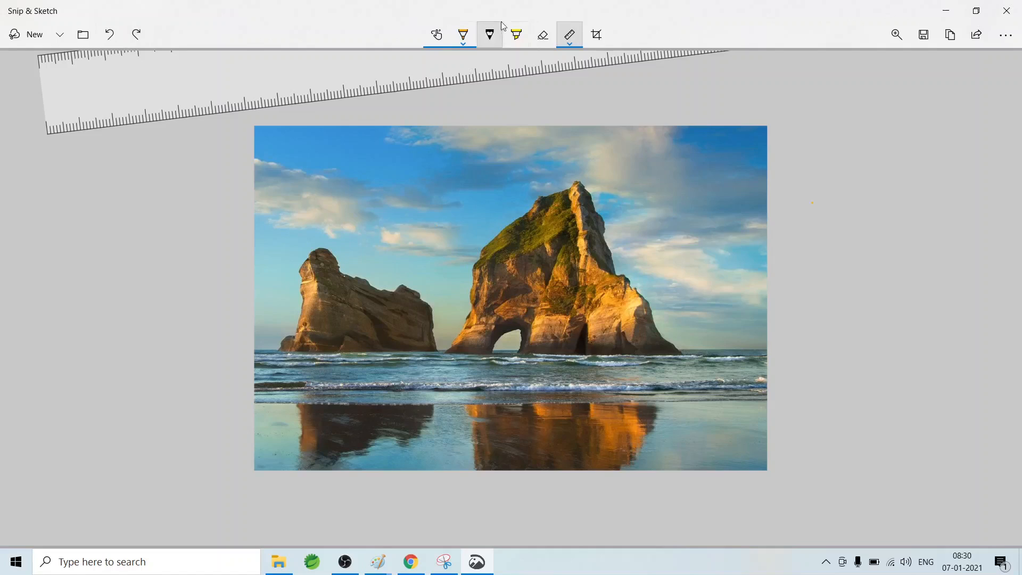
# Handwrite 2021 across the sky above the large rock with the black pencil.
pyautogui.click(487, 38)
pyautogui.click(493, 43)
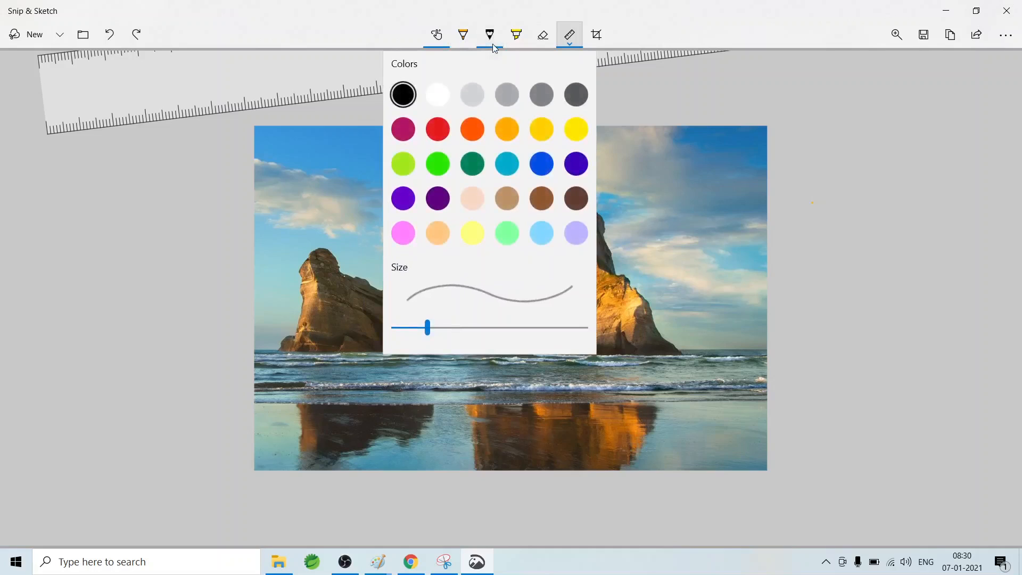
pyautogui.click(467, 40)
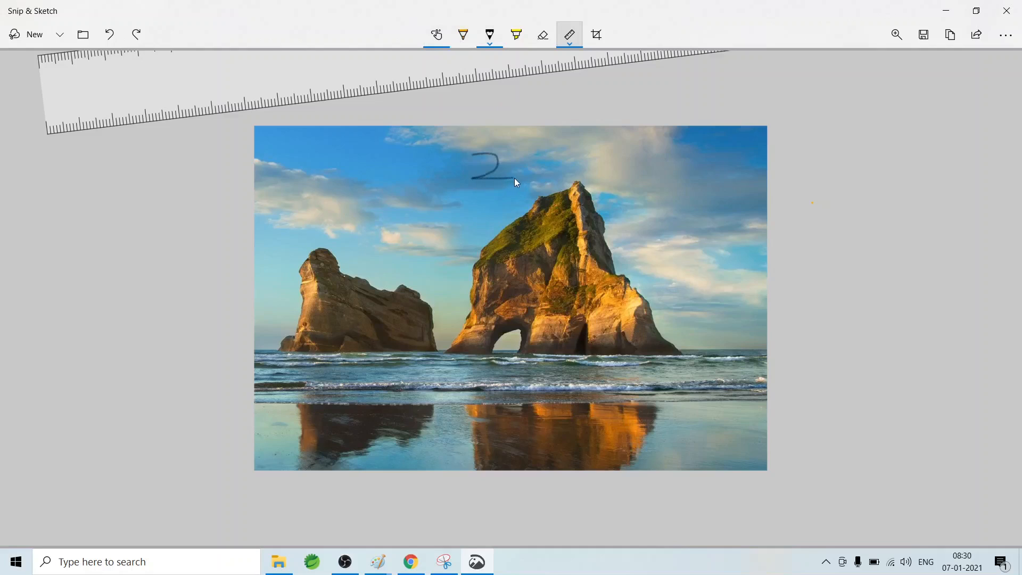
pyautogui.moveTo(516, 181); pyautogui.dragTo(517, 181)
# Highlight the handwritten 2021 in yellow and increase the highlighter's size to near its maximum.
pyautogui.click(518, 38)
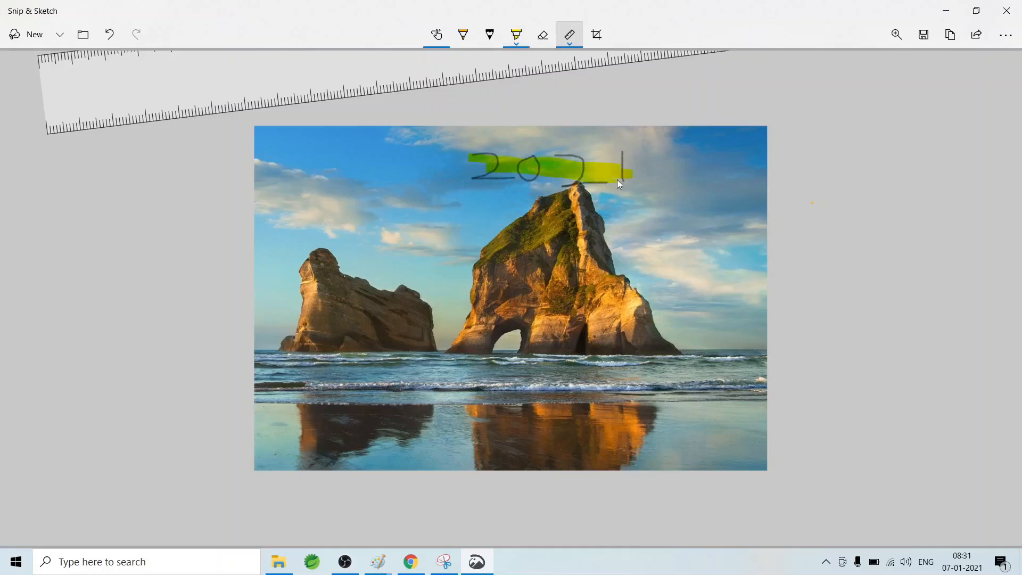
pyautogui.click(520, 46)
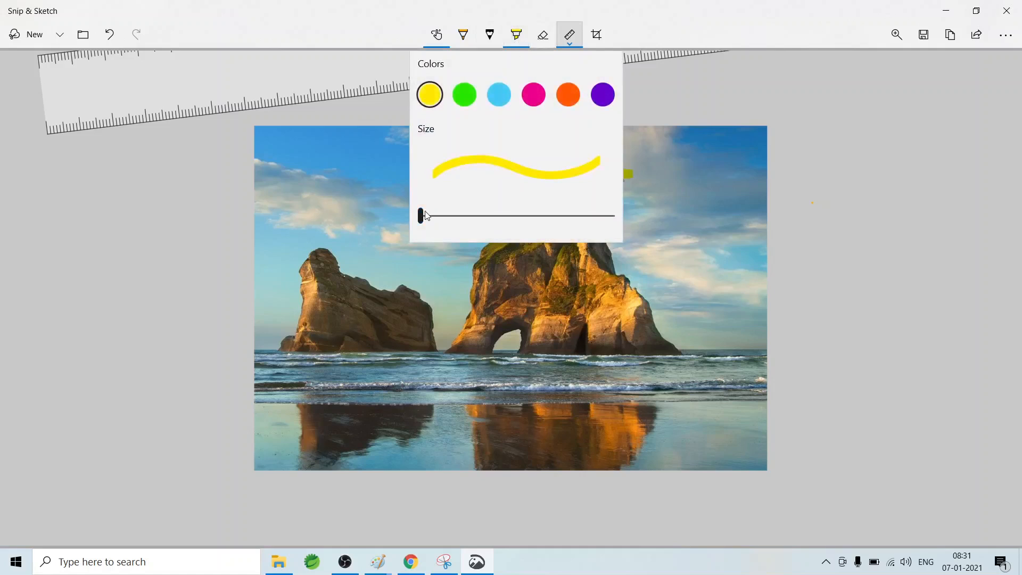
pyautogui.moveTo(421, 215); pyautogui.dragTo(603, 221)
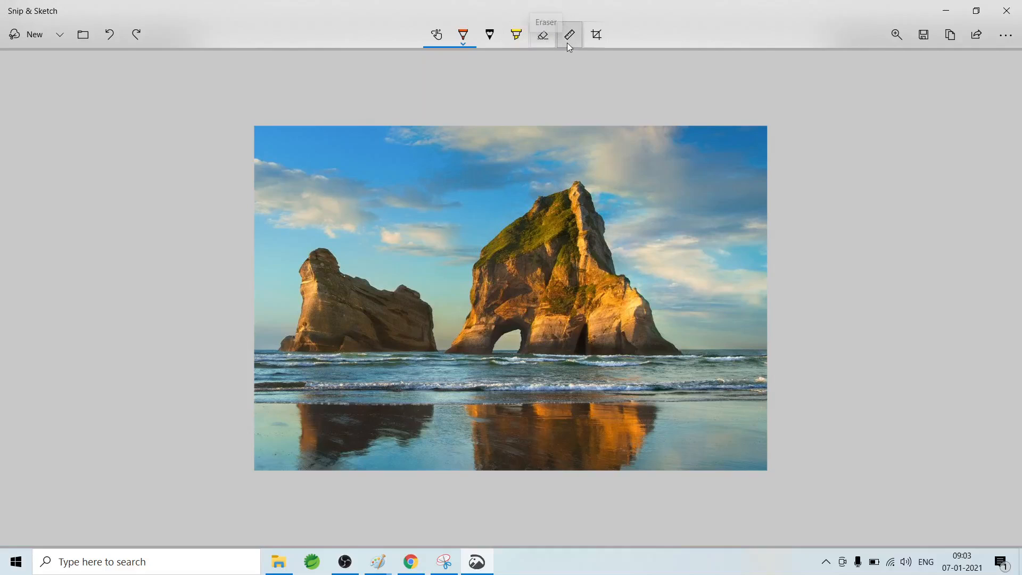
# Draw horizontal orange ballpoint pen lines along the ruler's upper and lower edges at 0°, and hide the ruler.
pyautogui.click(568, 42)
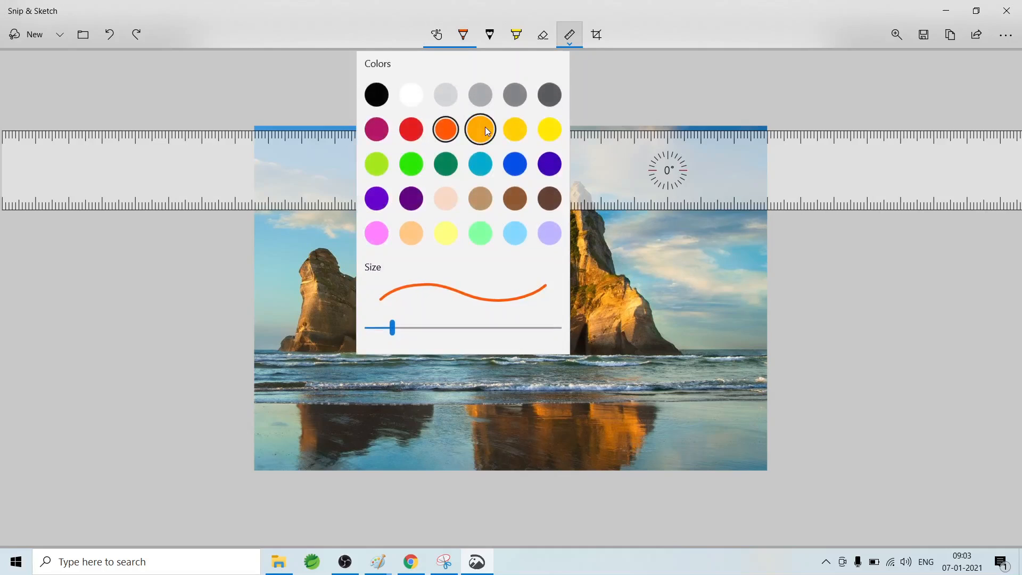
pyautogui.click(485, 127)
pyautogui.moveTo(485, 128)
pyautogui.mouseDown()
pyautogui.moveTo(568, 137)
pyautogui.moveTo(710, 120)
pyautogui.moveTo(741, 128)
pyautogui.mouseUp()
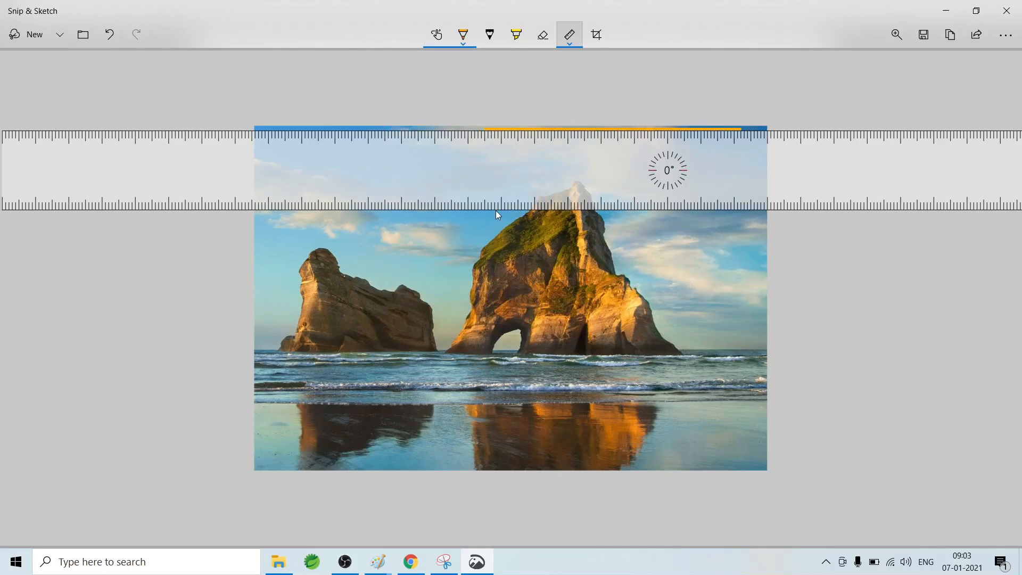
pyautogui.moveTo(496, 210); pyautogui.dragTo(582, 215)
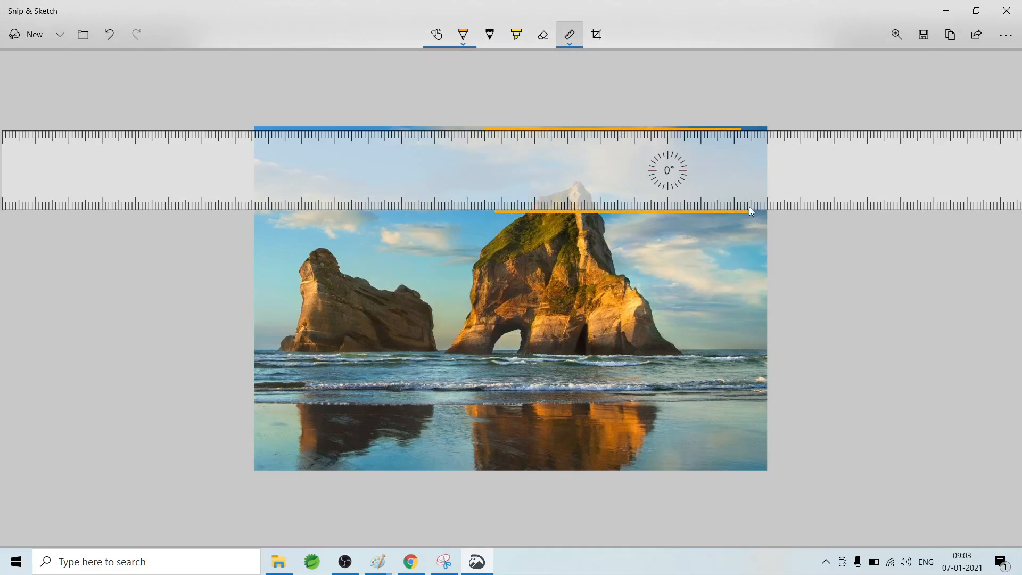
pyautogui.click(569, 40)
pyautogui.click(568, 74)
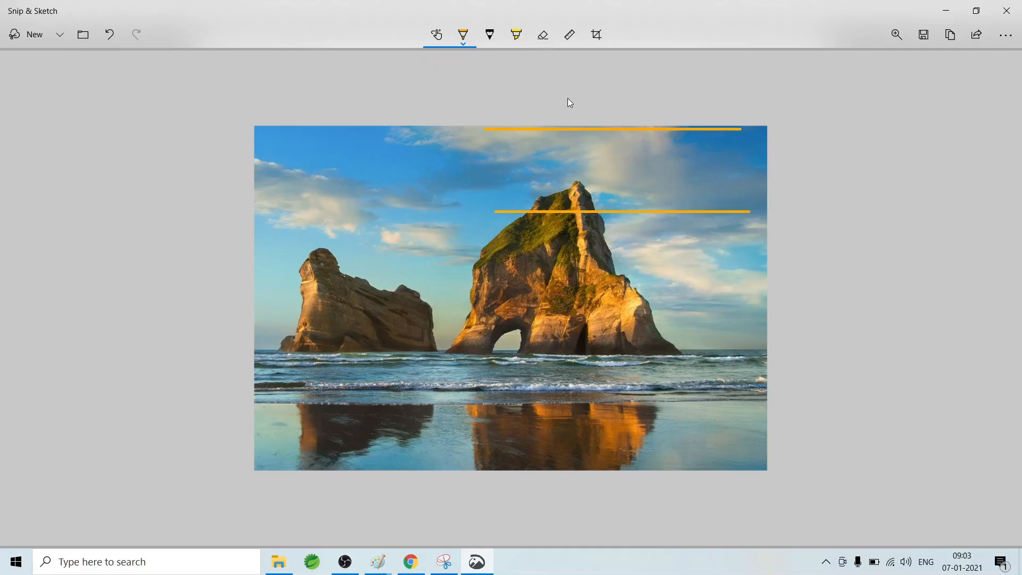
pyautogui.click(597, 35)
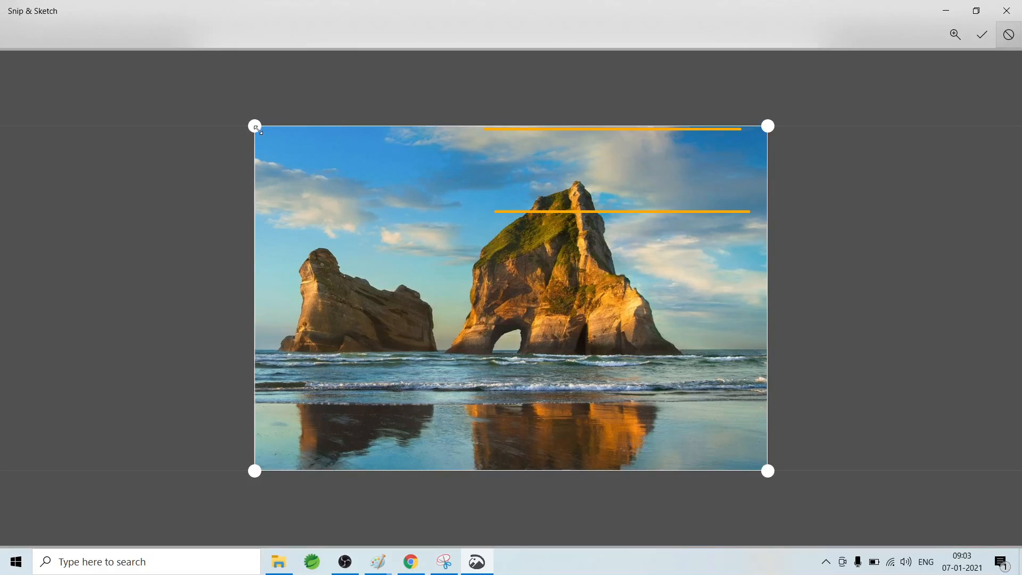
pyautogui.moveTo(254, 125); pyautogui.dragTo(314, 186)
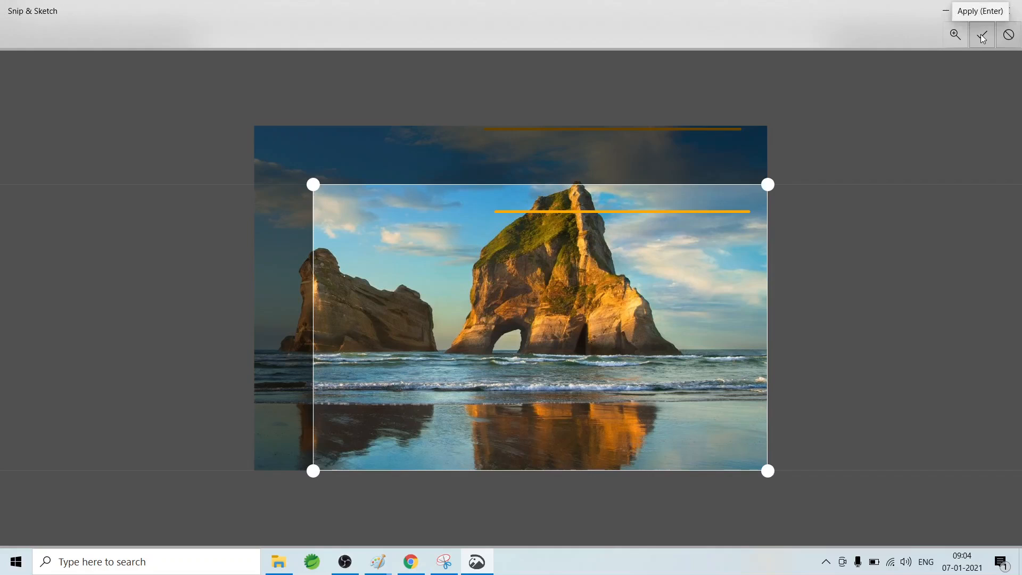
pyautogui.click(1007, 36)
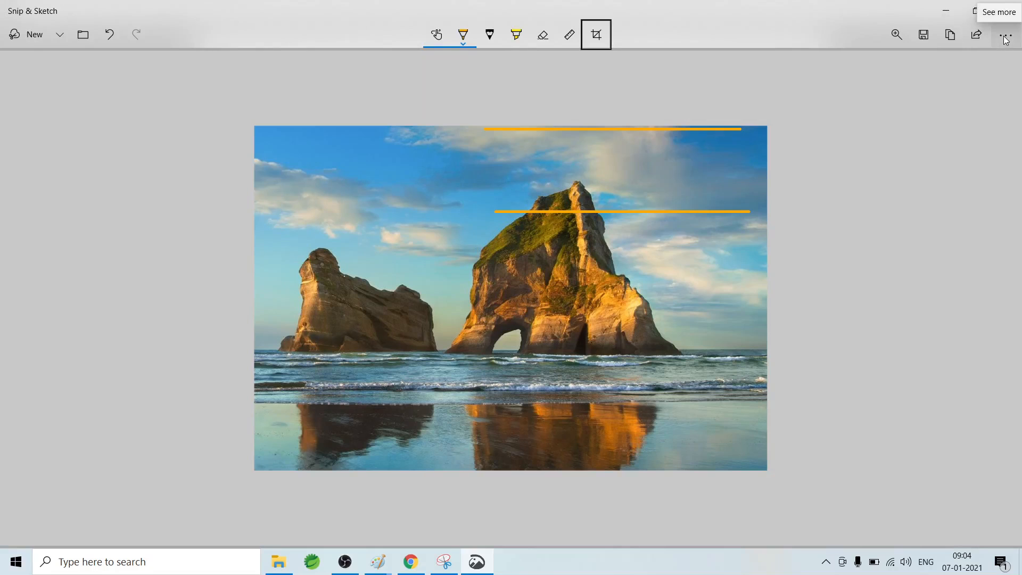
# Try out the zoom level control on the snip and close the zoom options.
pyautogui.click(895, 36)
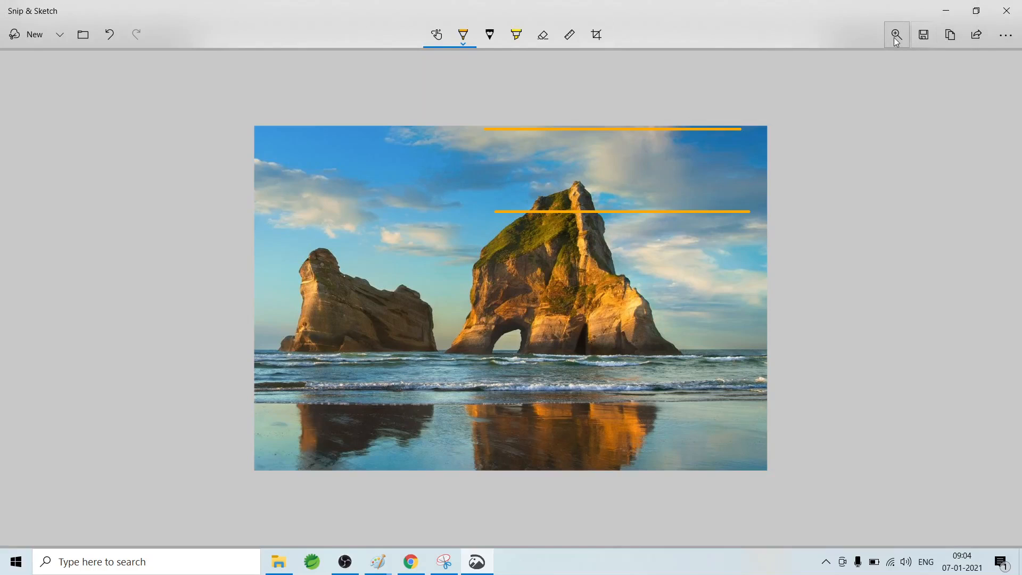
pyautogui.moveTo(817, 69)
pyautogui.mouseDown()
pyautogui.moveTo(863, 75)
pyautogui.moveTo(763, 85)
pyautogui.mouseUp()
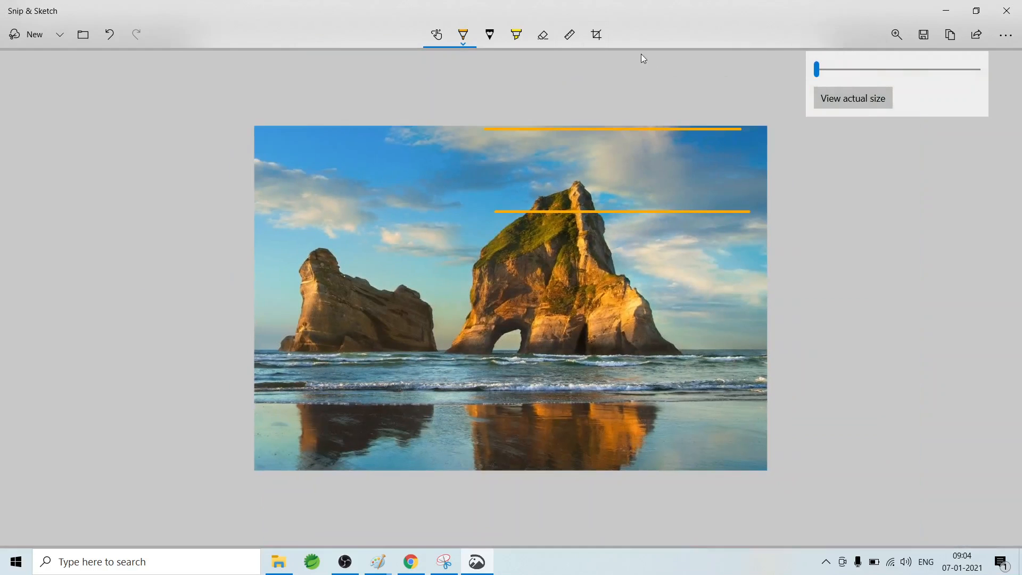
pyautogui.click(515, 30)
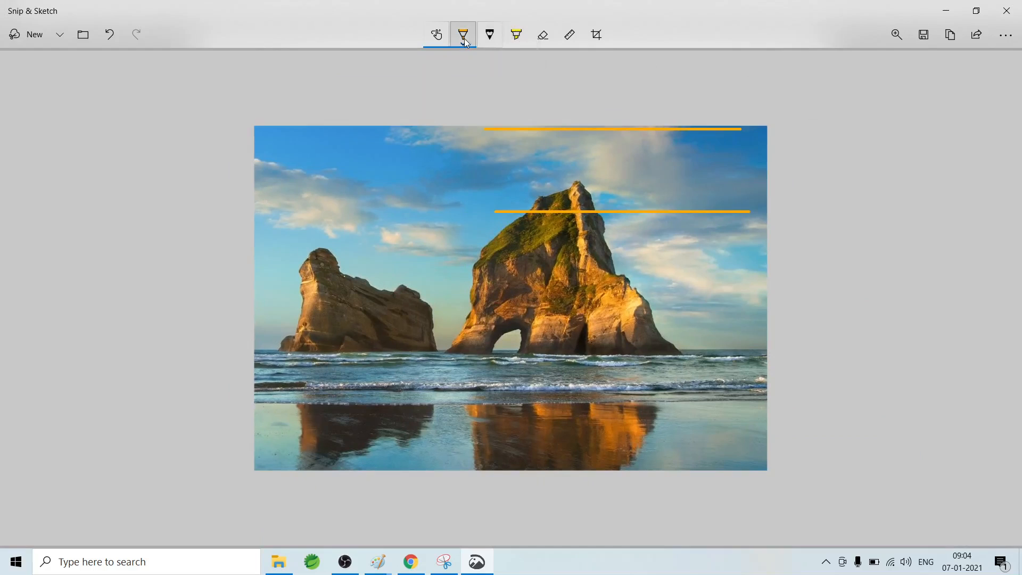
# Increase the black pencil's stroke size to about three quarters of its maximum.
pyautogui.click(492, 41)
pyautogui.click(491, 43)
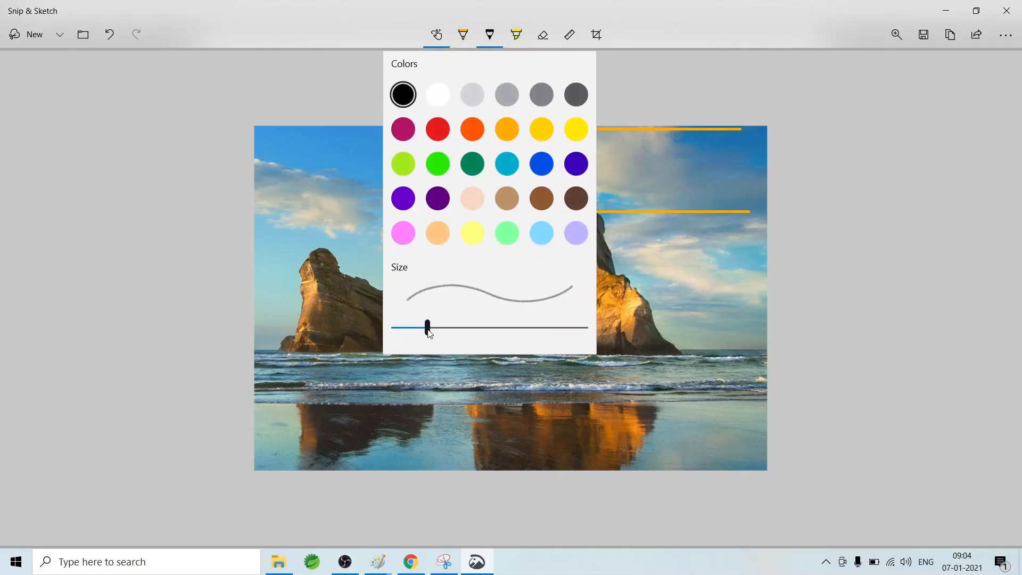
pyautogui.moveTo(426, 333); pyautogui.dragTo(547, 335)
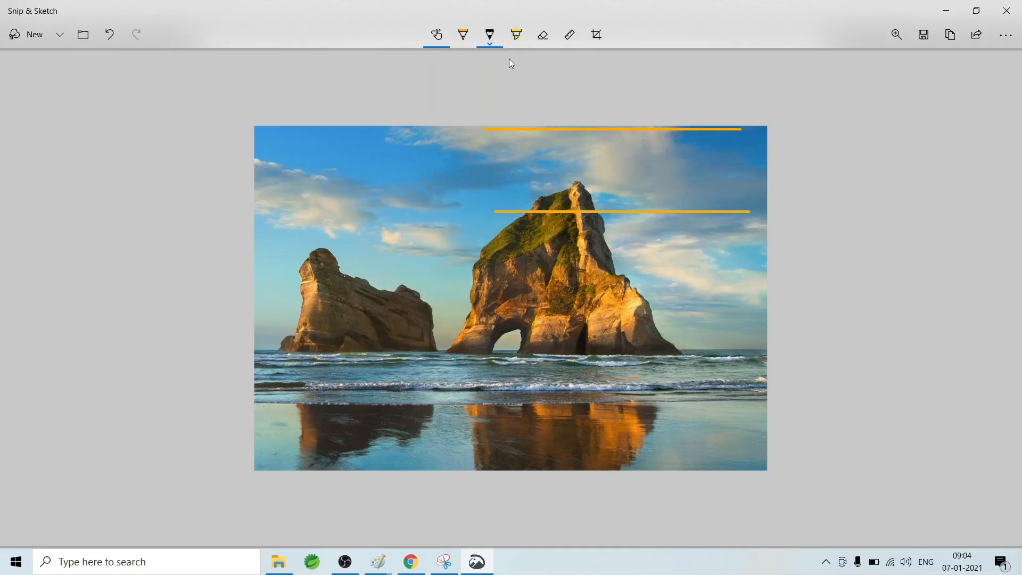
# Draw a broad freehand yellow highlighter stroke from the sky between the two rocks over the large rock's peak and around its base.
pyautogui.click(519, 41)
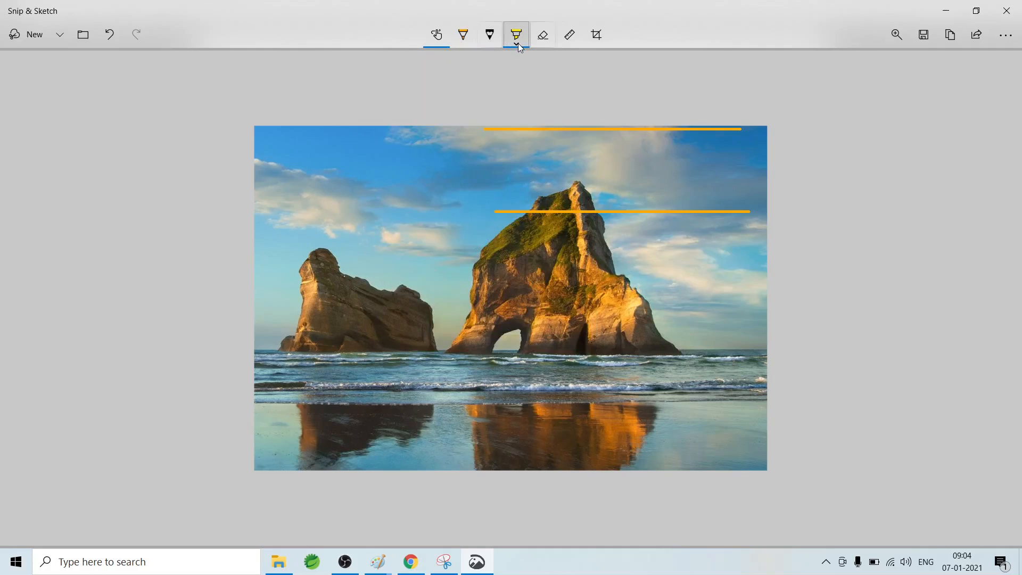
pyautogui.click(519, 45)
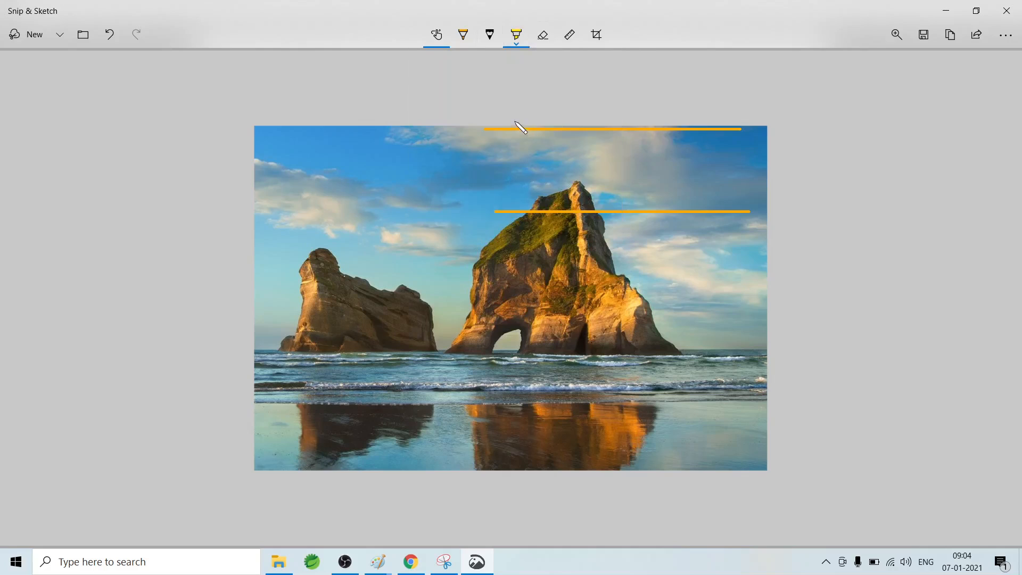
pyautogui.click(516, 40)
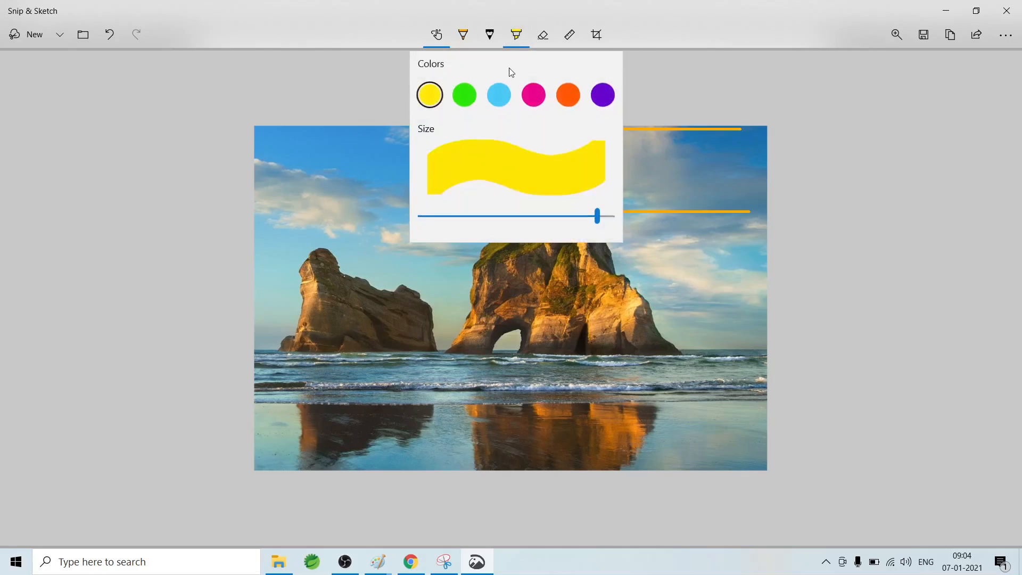
pyautogui.click(382, 199)
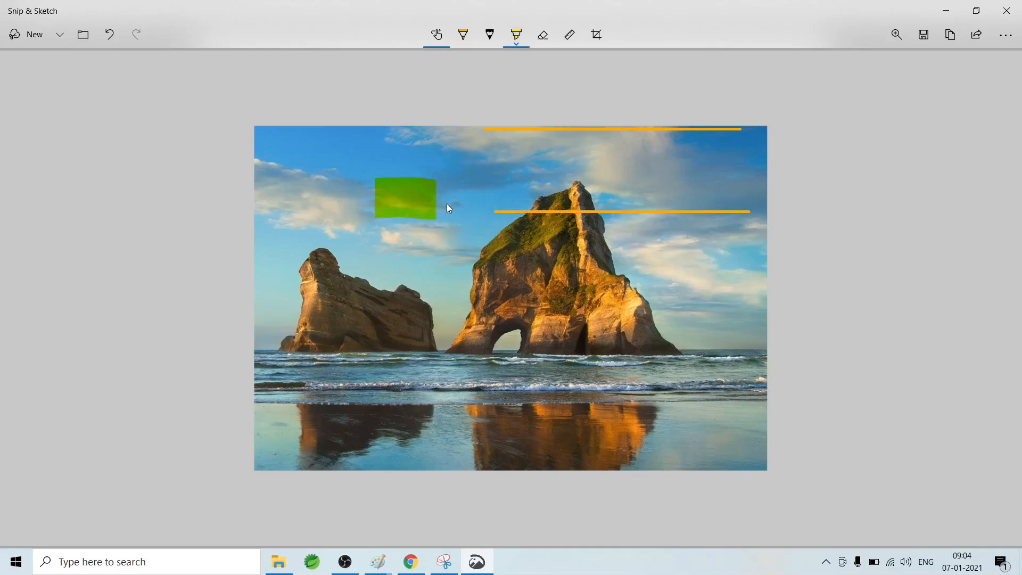
pyautogui.moveTo(575, 173); pyautogui.dragTo(592, 257)
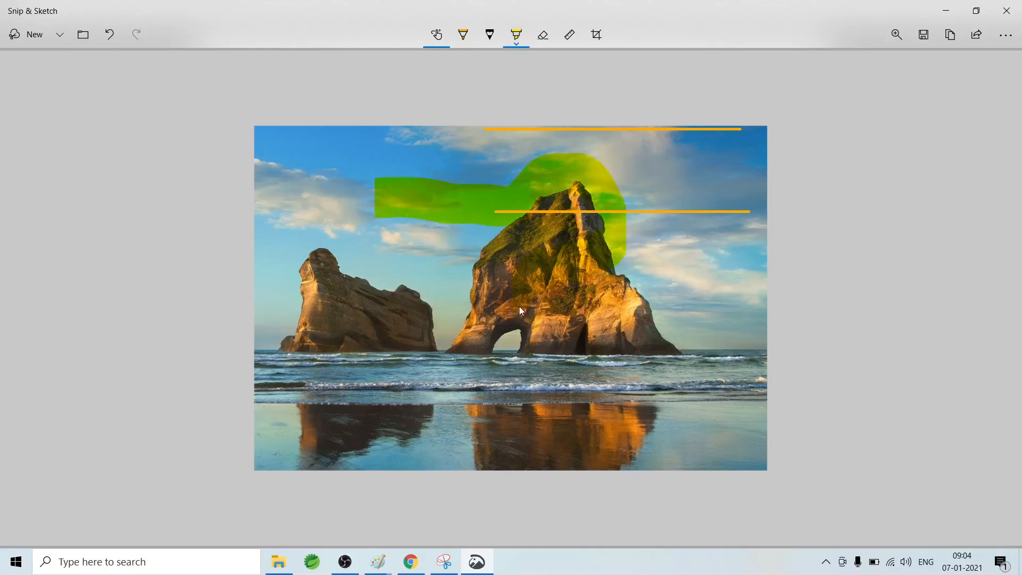
pyautogui.moveTo(520, 310); pyautogui.dragTo(660, 314)
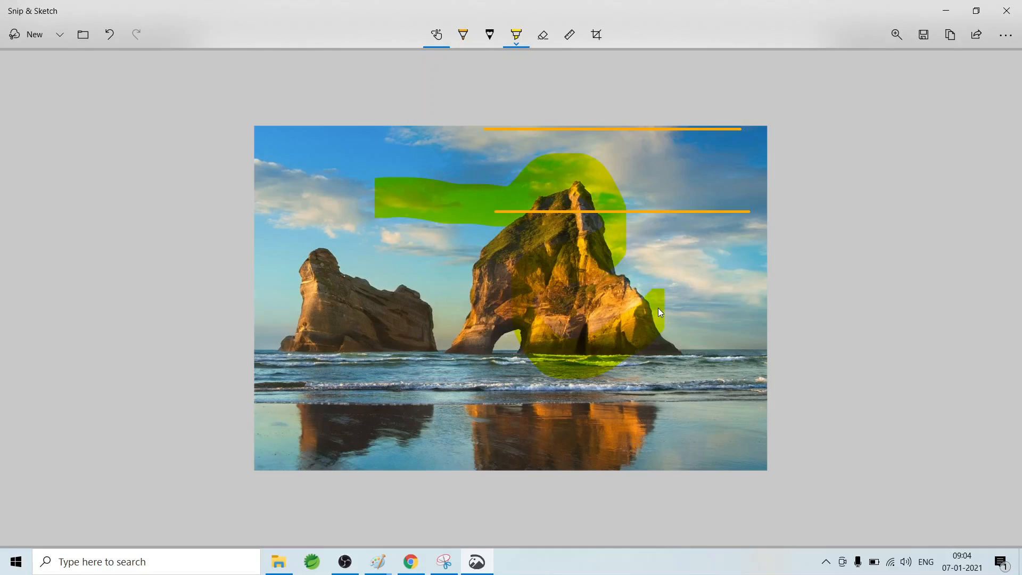
# Look over the snip's sharing options and the additional commands such as Print and Settings, closing both without choosing anything.
pyautogui.click(977, 42)
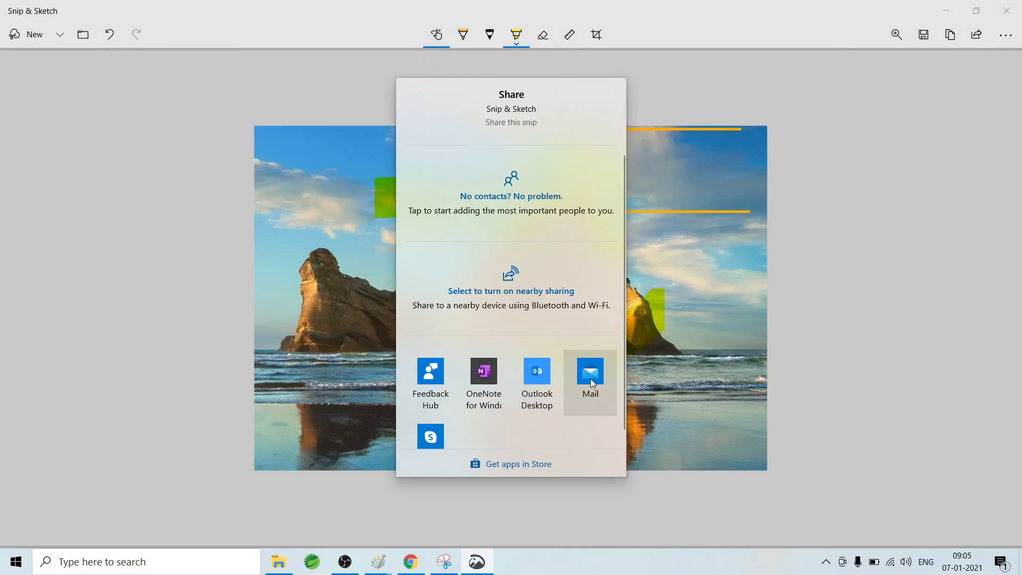
pyautogui.click(759, 91)
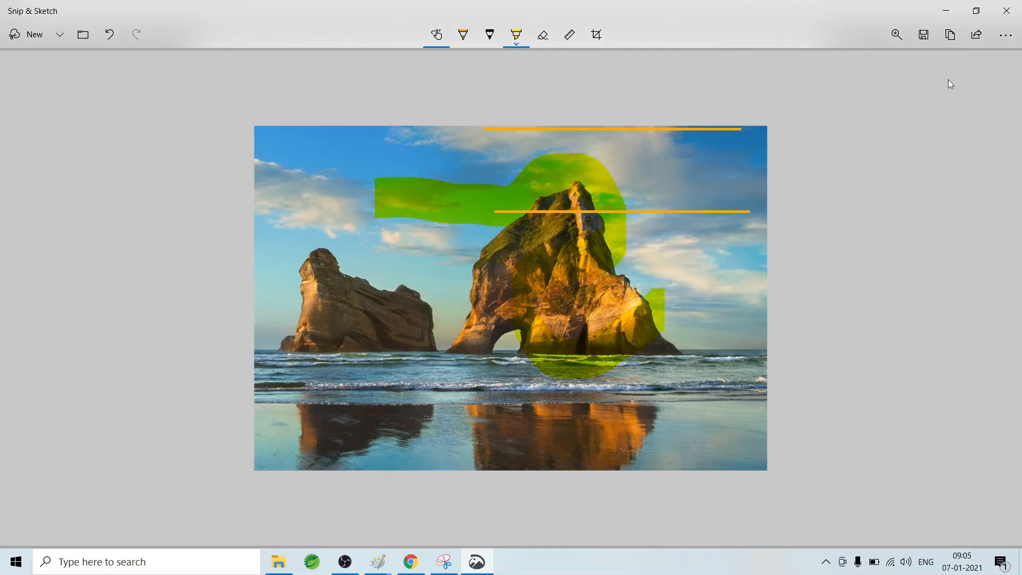
pyautogui.click(1008, 41)
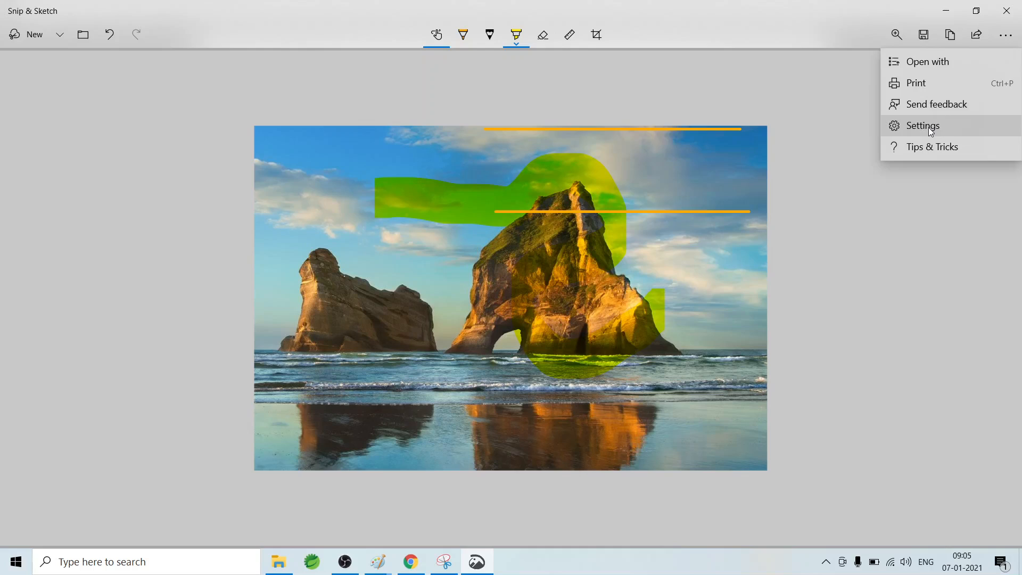
pyautogui.click(914, 261)
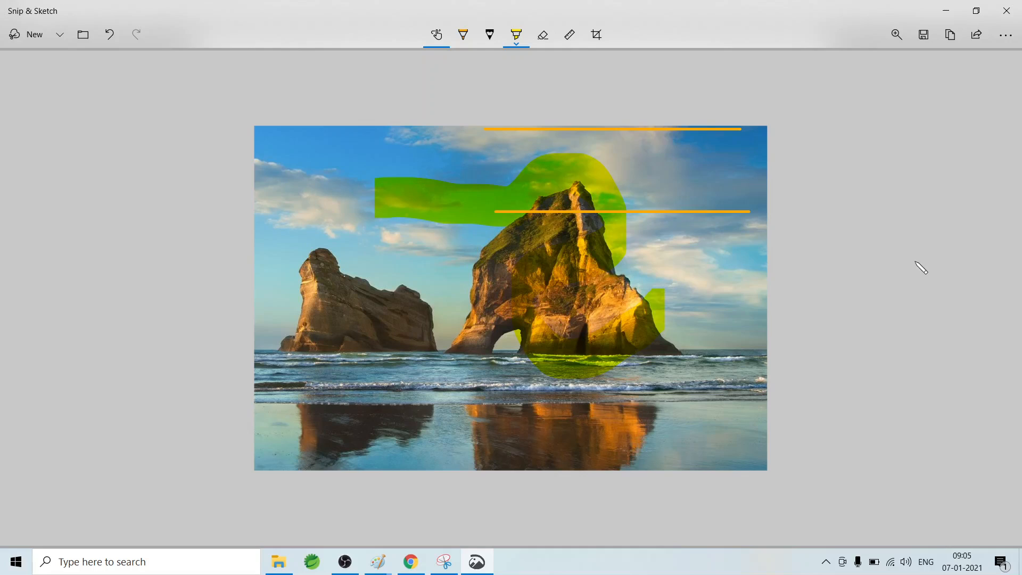
# Draw an orange ballpoint pen arc of about 68° along the protractor's right-hand edge, and hide the protractor.
pyautogui.click(570, 38)
pyautogui.click(569, 43)
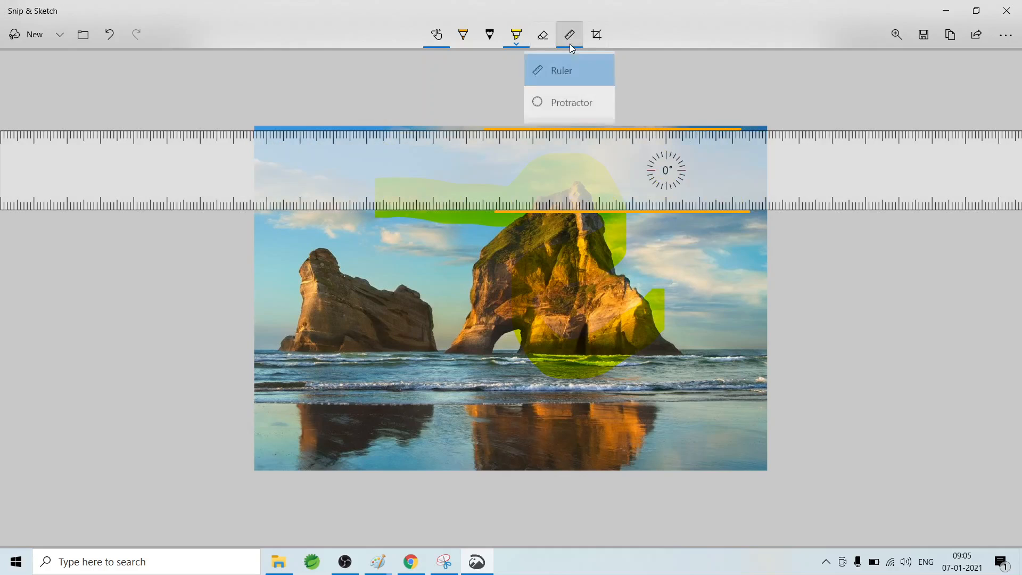
pyautogui.click(572, 107)
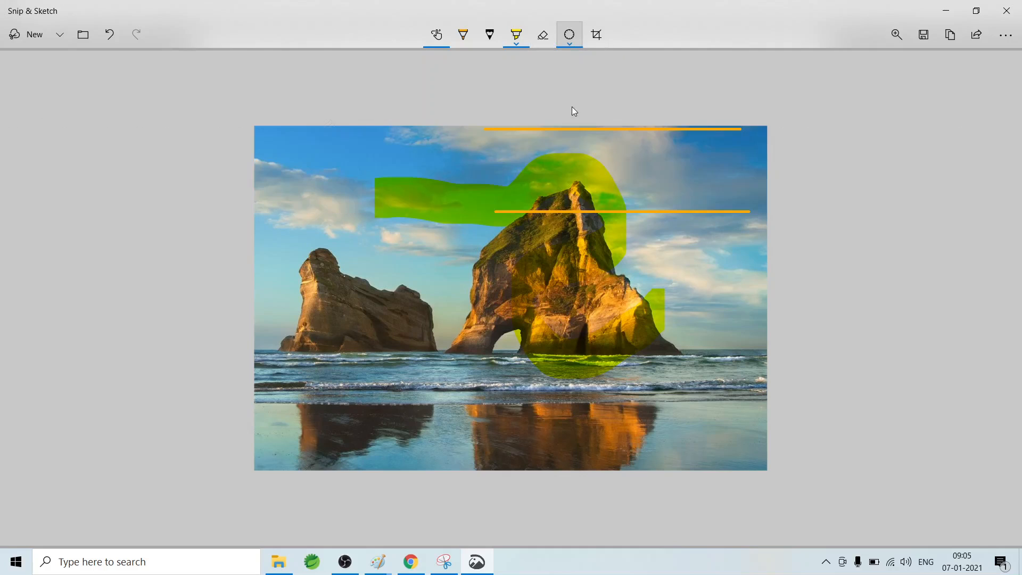
pyautogui.click(461, 37)
pyautogui.moveTo(289, 75)
pyautogui.mouseDown()
pyautogui.moveTo(330, 114)
pyautogui.moveTo(381, 194)
pyautogui.moveTo(365, 275)
pyautogui.mouseUp()
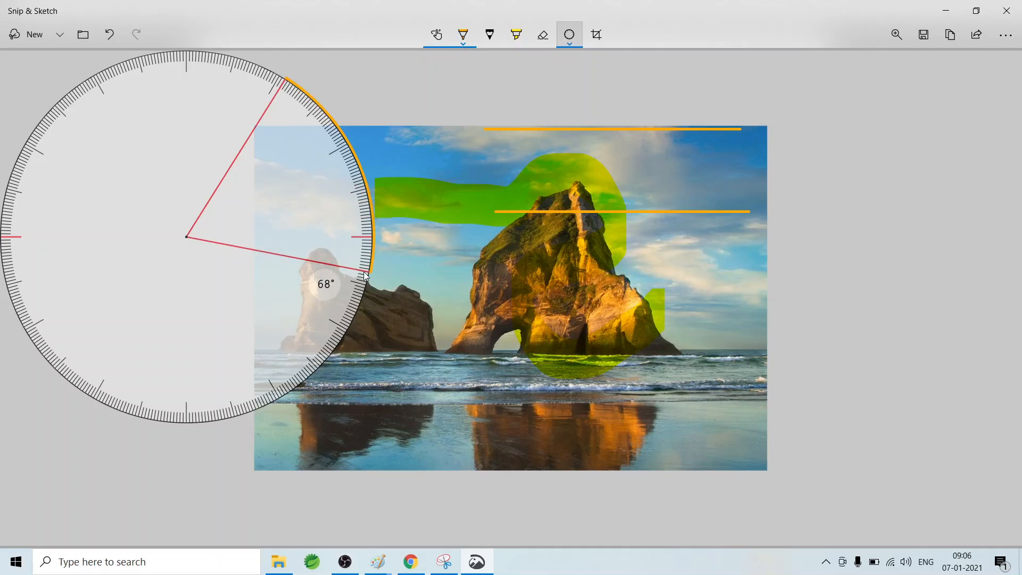
pyautogui.click(572, 41)
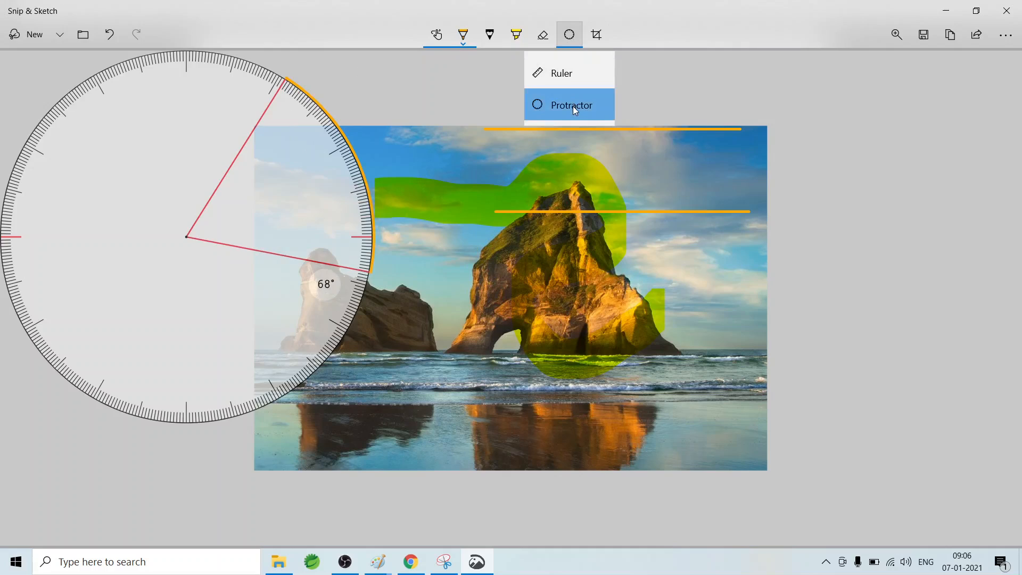
pyautogui.click(574, 107)
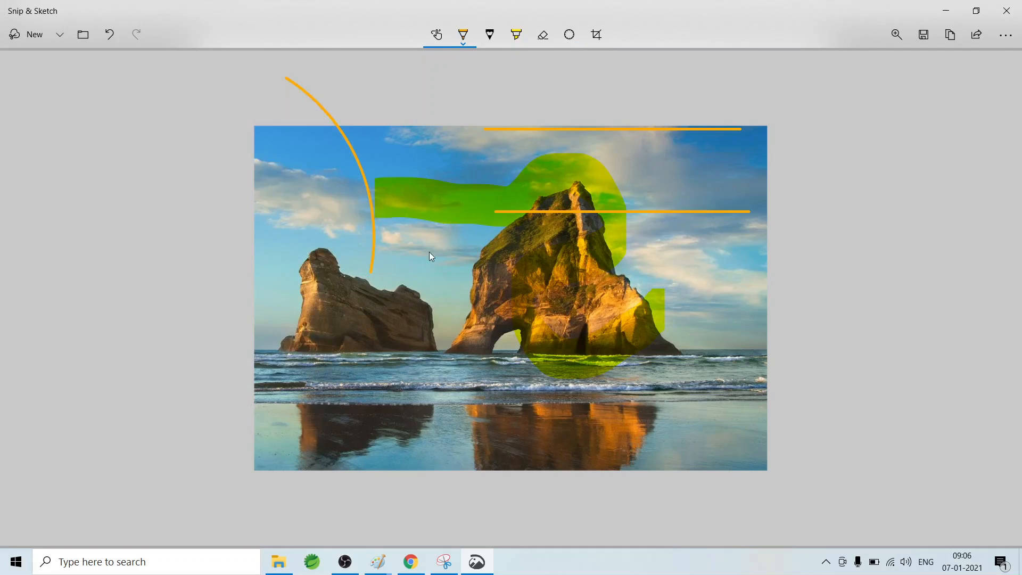